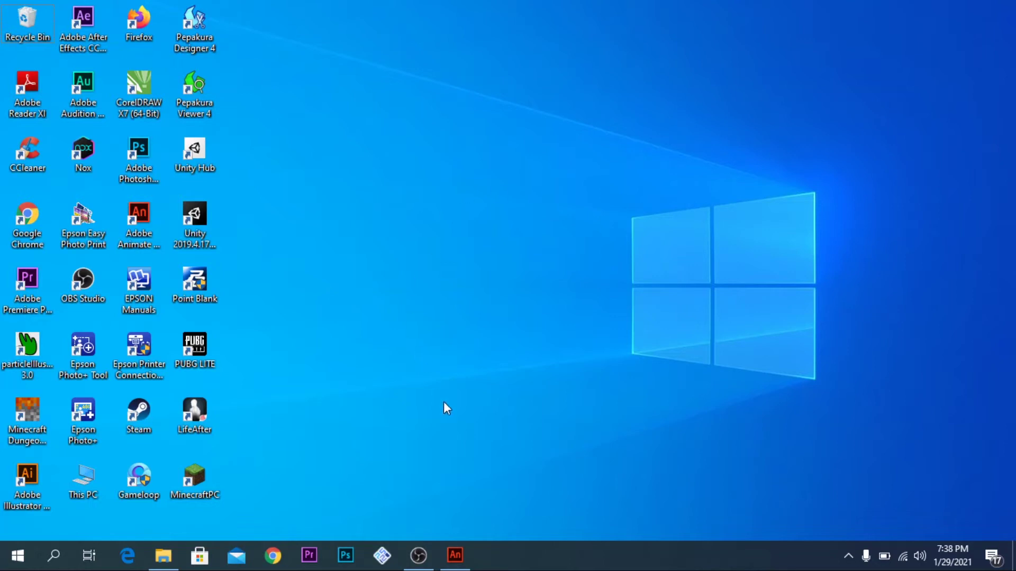
# - Switch to Adobe Animate and create a new ActionScript 3.0 document with a stage width of 600 px
pyautogui.click(455, 555)
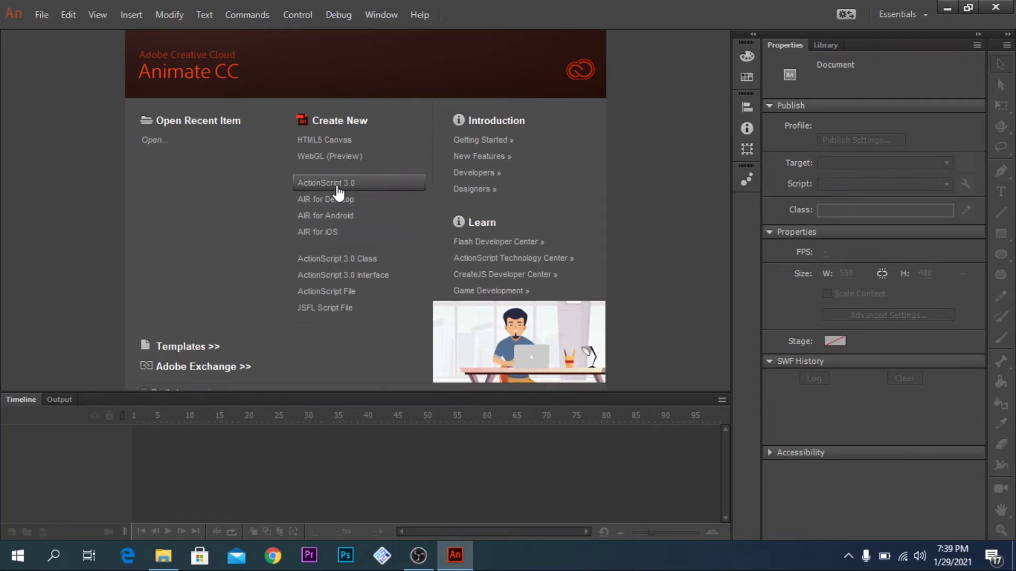
pyautogui.click(337, 187)
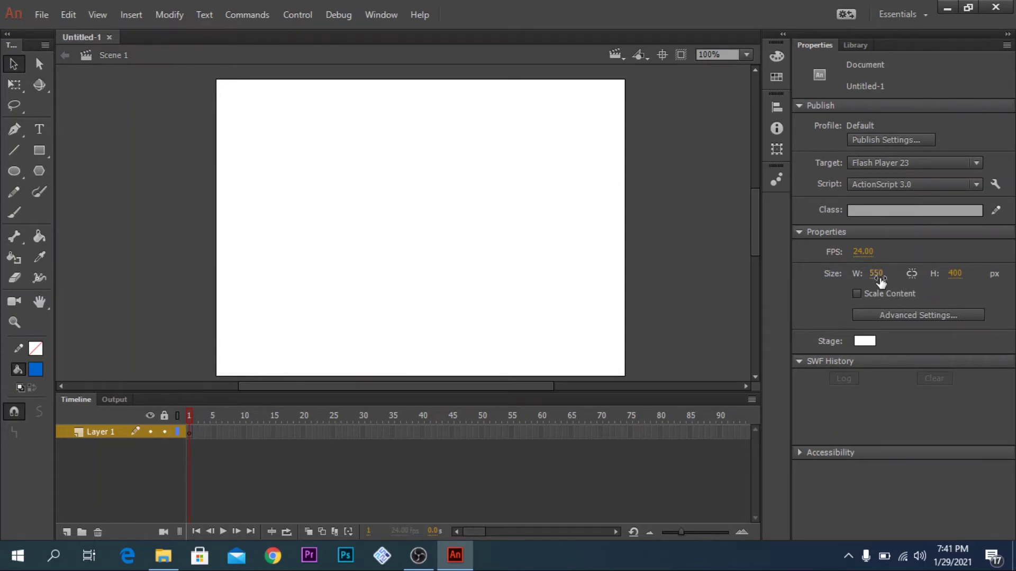
pyautogui.click(878, 276)
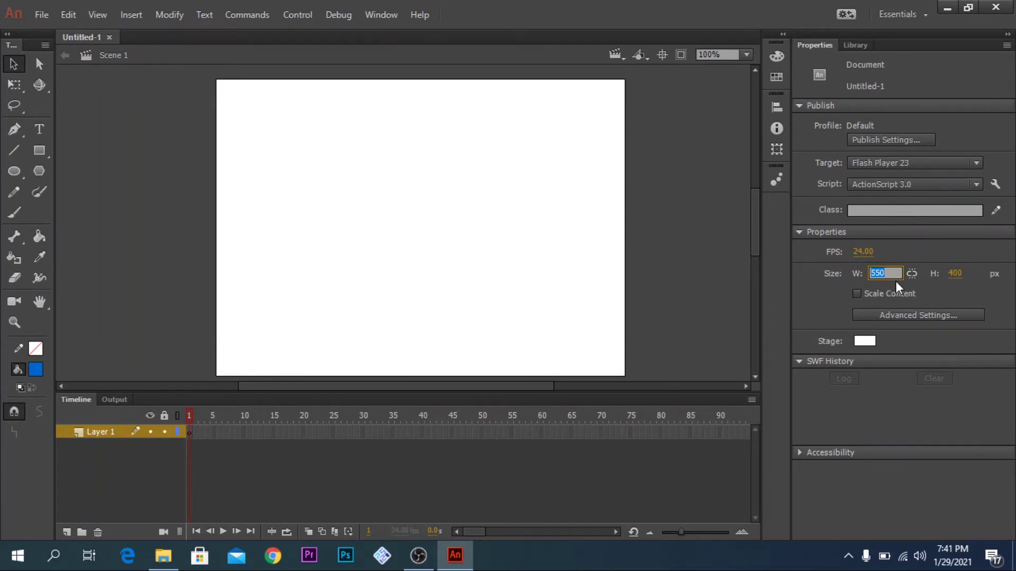
pyautogui.write('600')
pyautogui.press('Return')
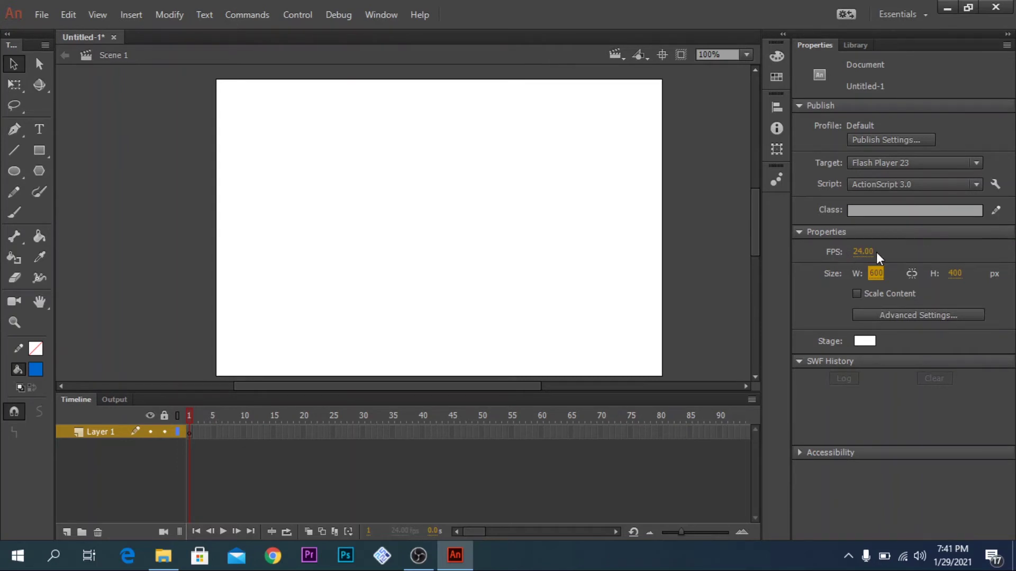
pyautogui.click(808, 296)
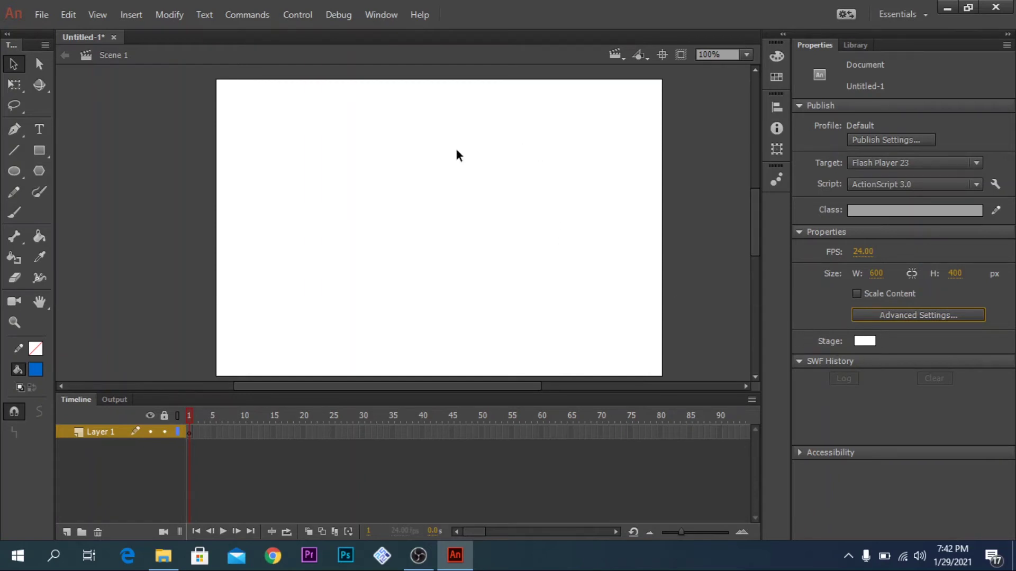
# - Change the stage colour to black and set it back to white
pyautogui.click(864, 341)
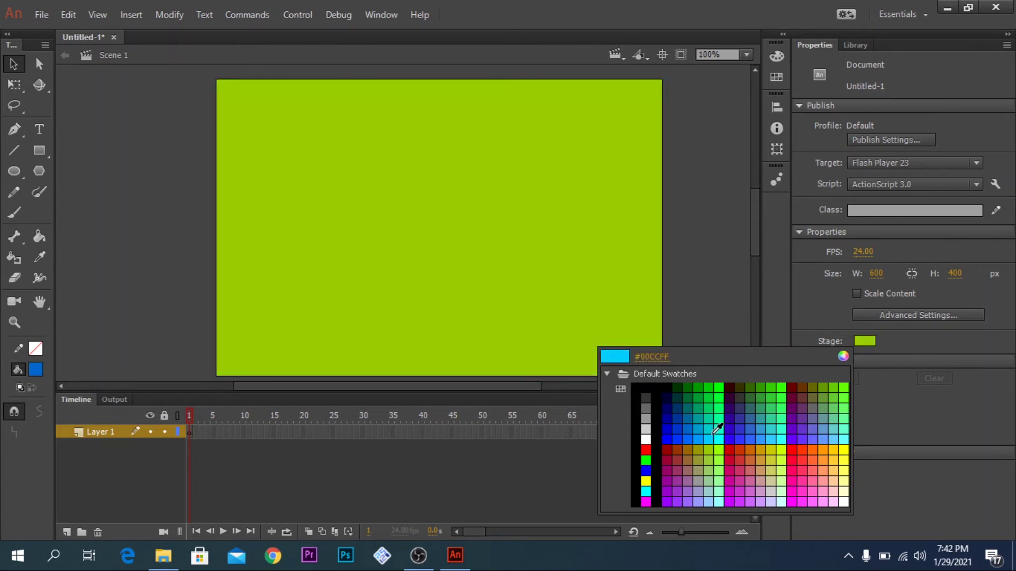
pyautogui.click(645, 387)
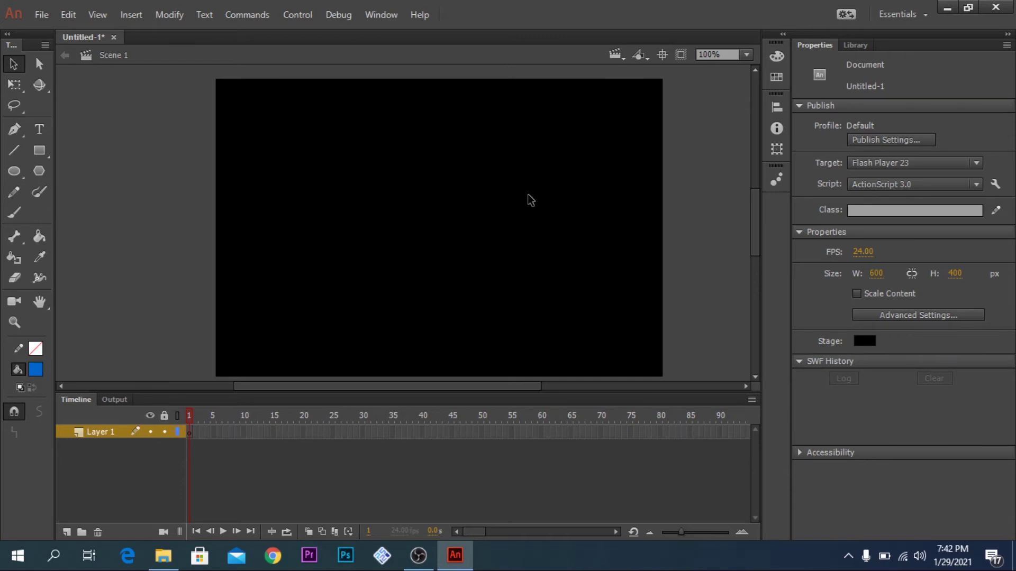
pyautogui.click(865, 343)
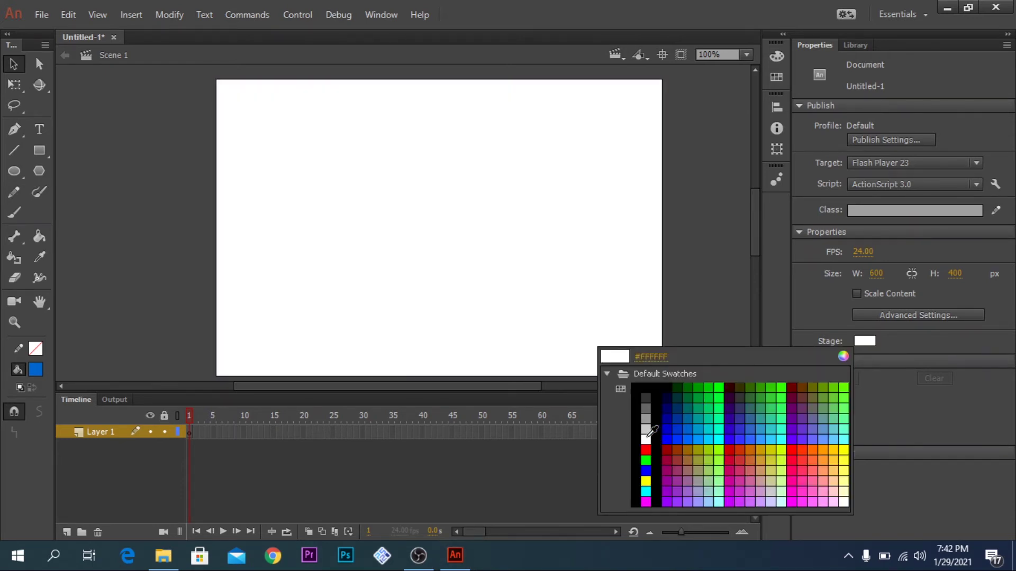
pyautogui.click(646, 440)
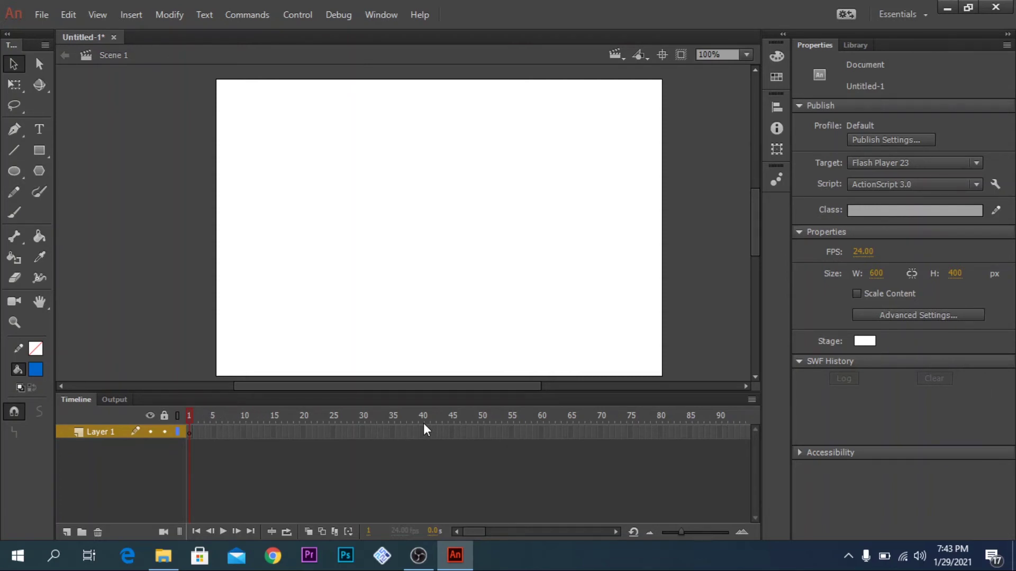
pyautogui.click(200, 432)
pyautogui.moveTo(486, 529); pyautogui.dragTo(608, 534)
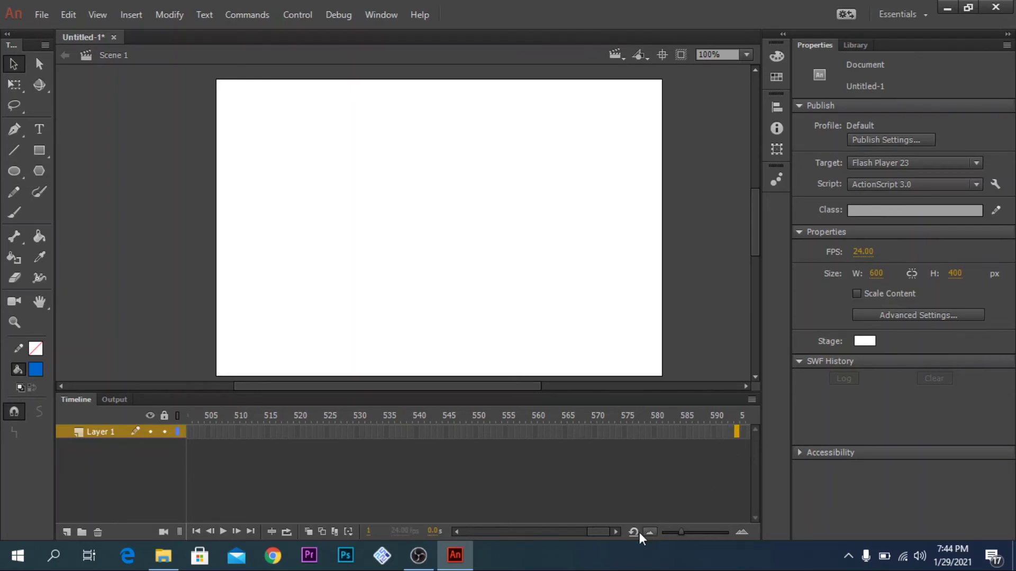
pyautogui.moveTo(598, 532); pyautogui.dragTo(445, 533)
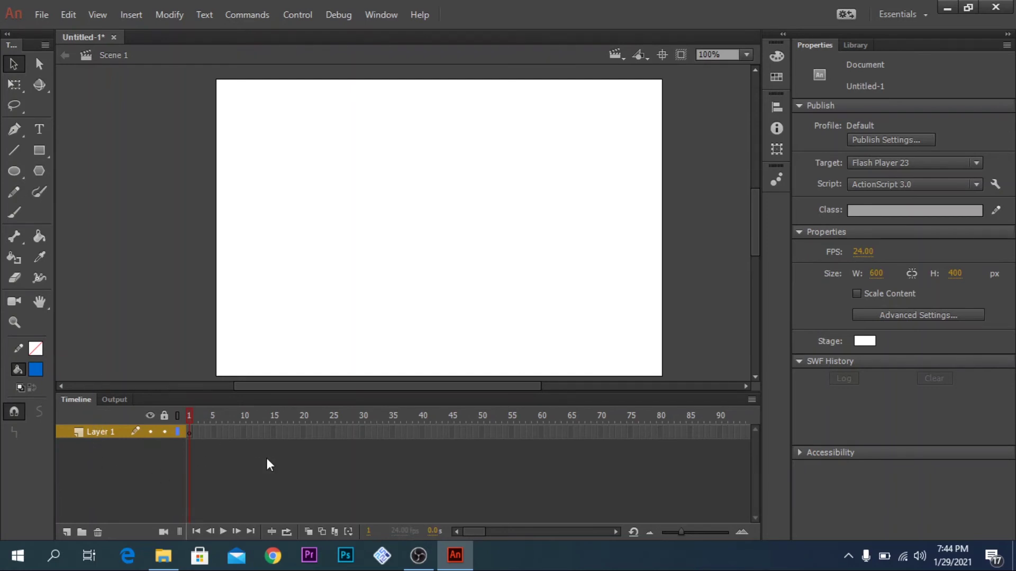
# - Add two layers above Layer 1, naming the uppermost one tiga and the middle one satu
pyautogui.click(68, 532)
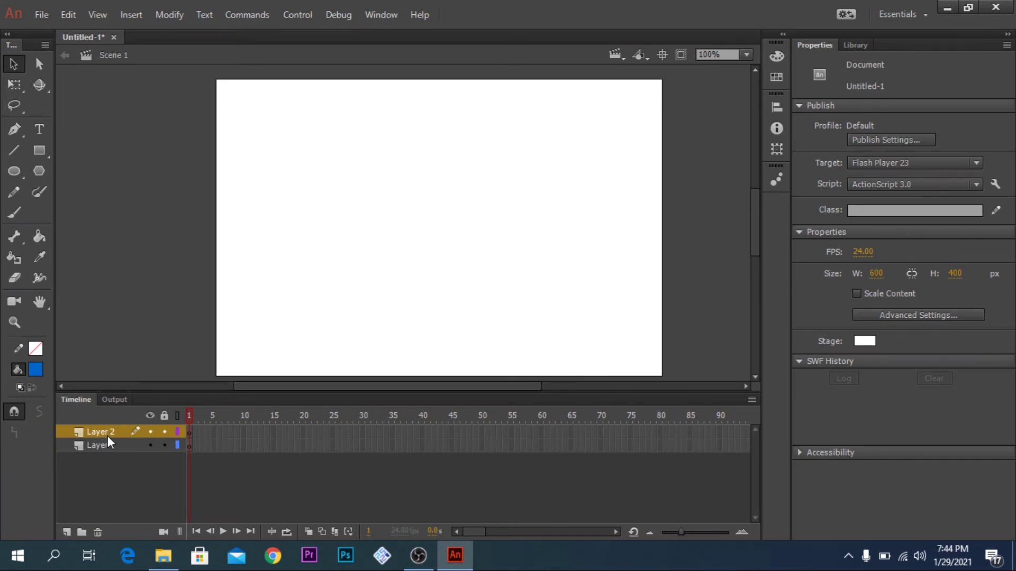
pyautogui.click(67, 532)
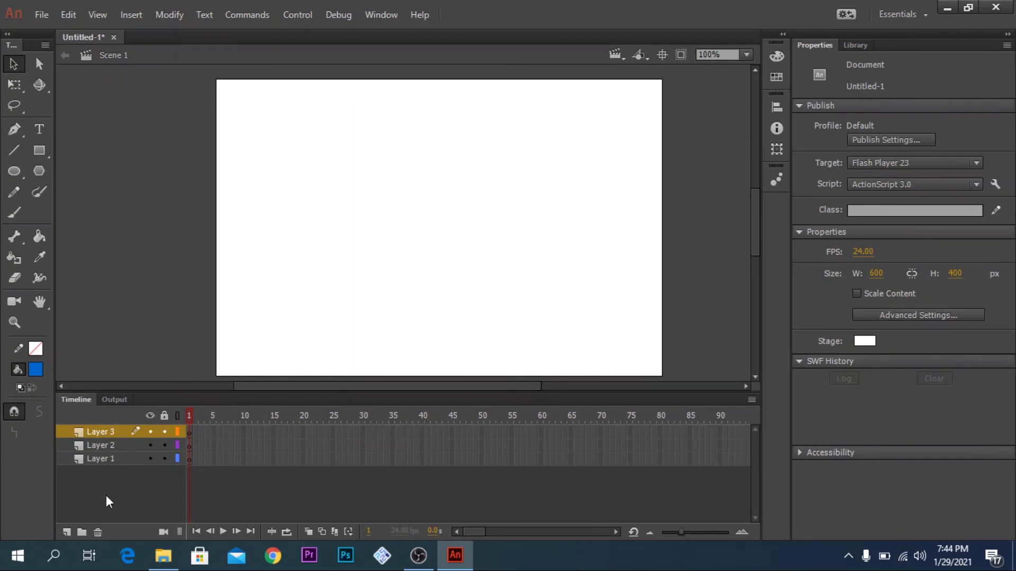
pyautogui.doubleClick(102, 433)
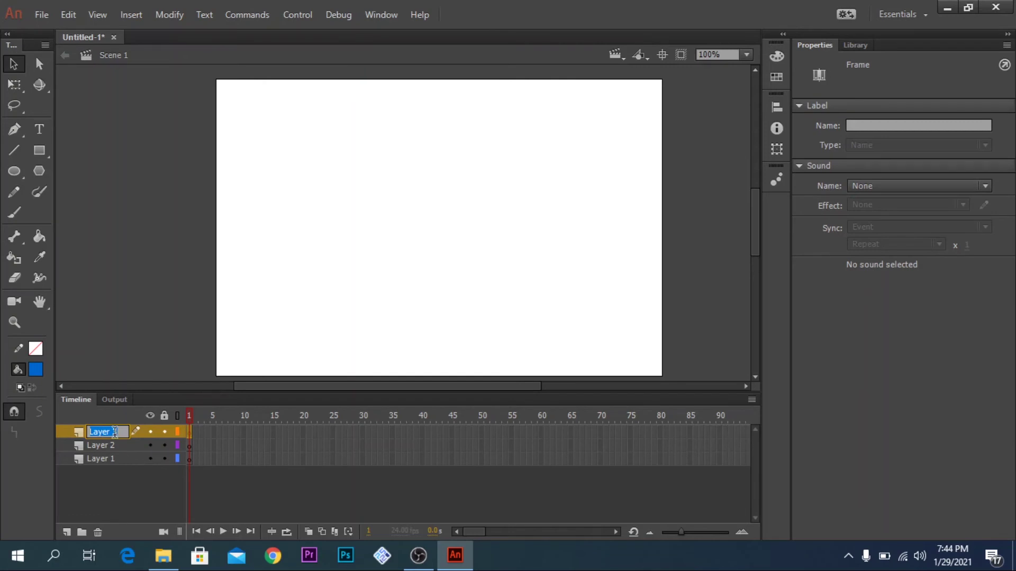
pyautogui.write('tiga')
pyautogui.click(99, 446)
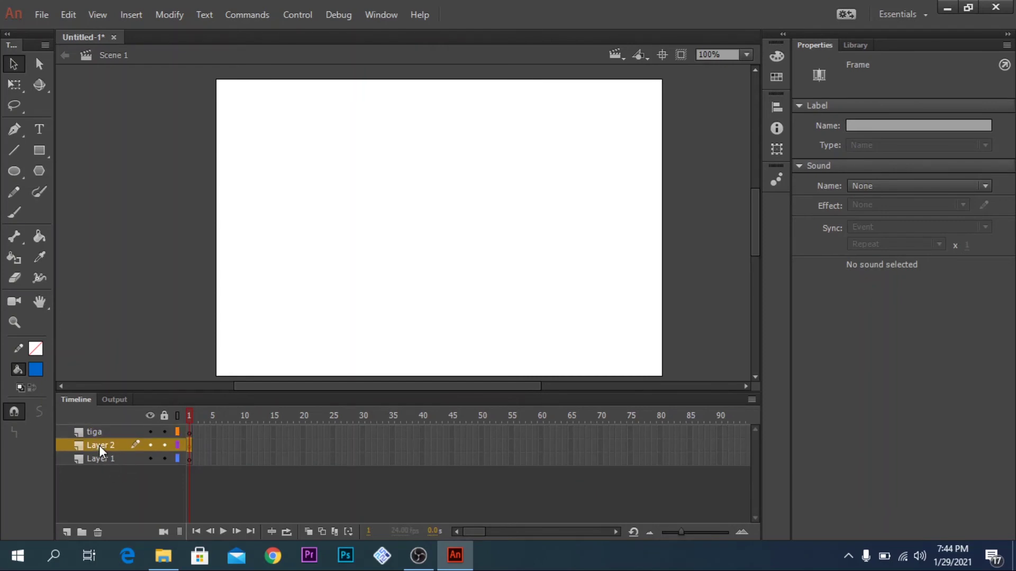
pyautogui.write('satu')
# - Draw a blue circle near the centre of the stage on the tiga layer with the Oval tool
pyautogui.click(118, 432)
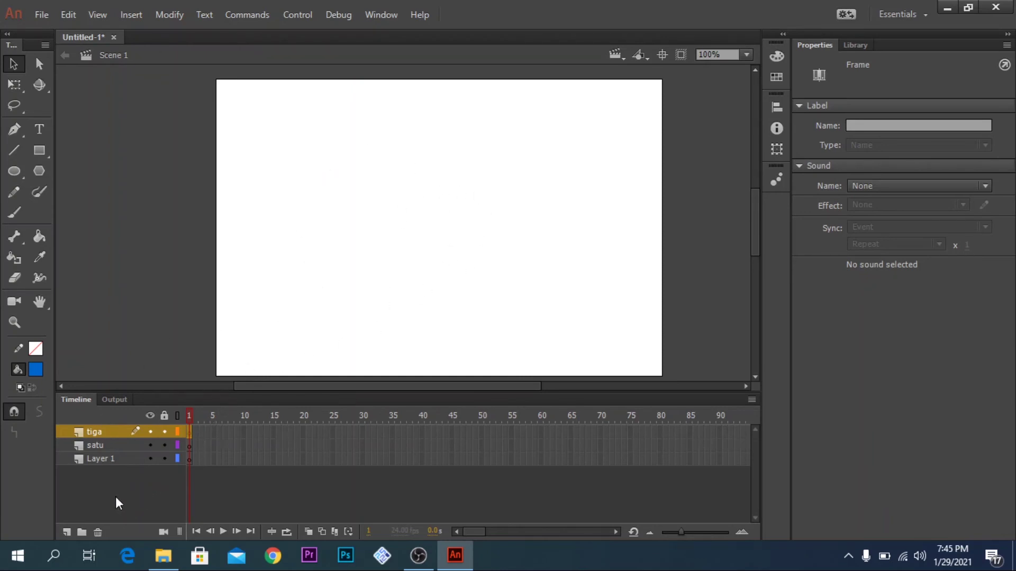
pyautogui.click(13, 171)
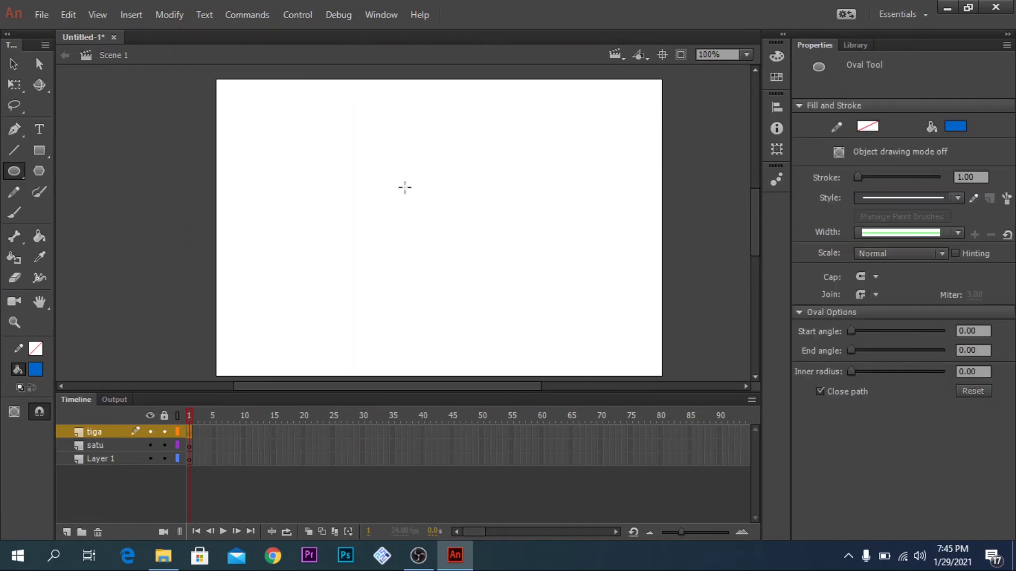
pyautogui.moveTo(403, 186); pyautogui.dragTo(504, 286)
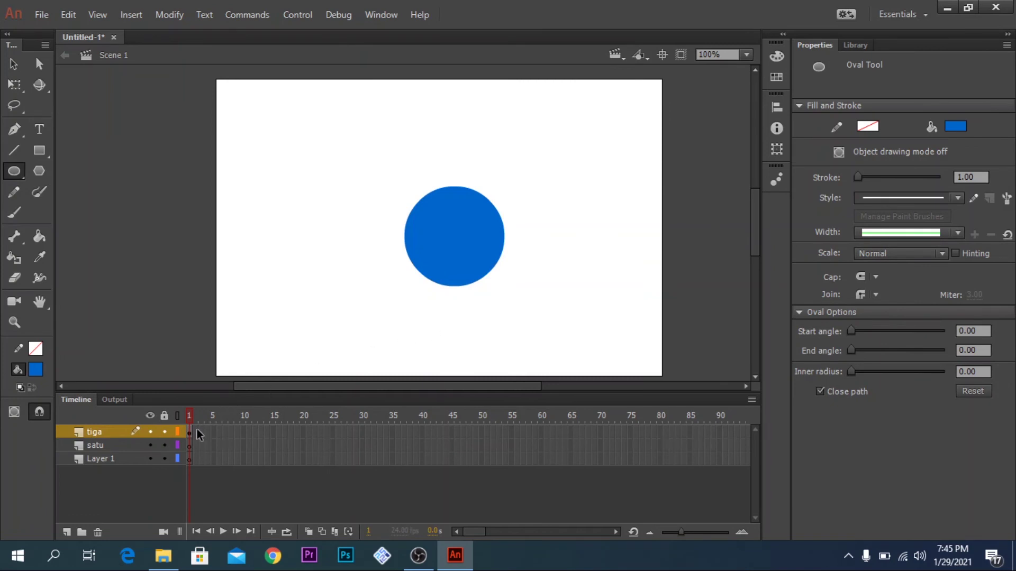
# - Draw a red circle on the satu layer, overlapping the blue circle's left side
pyautogui.click(105, 444)
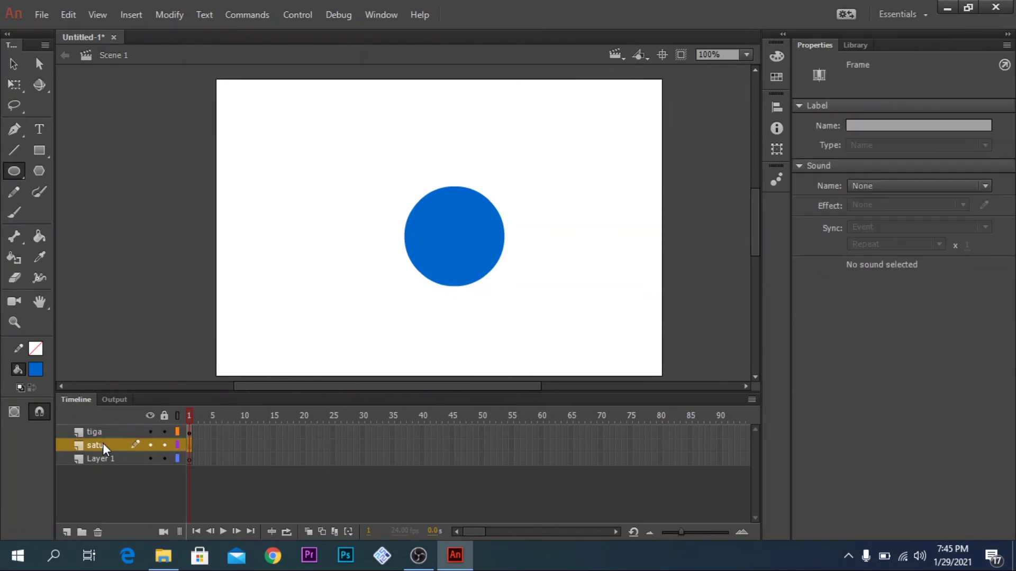
pyautogui.click(35, 371)
pyautogui.click(92, 286)
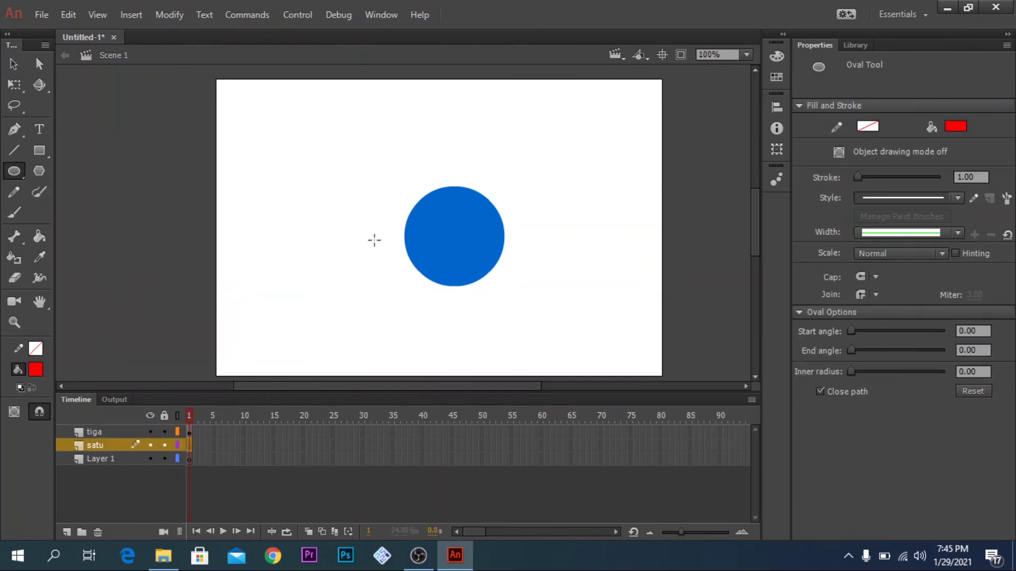
pyautogui.moveTo(360, 199); pyautogui.dragTo(447, 286)
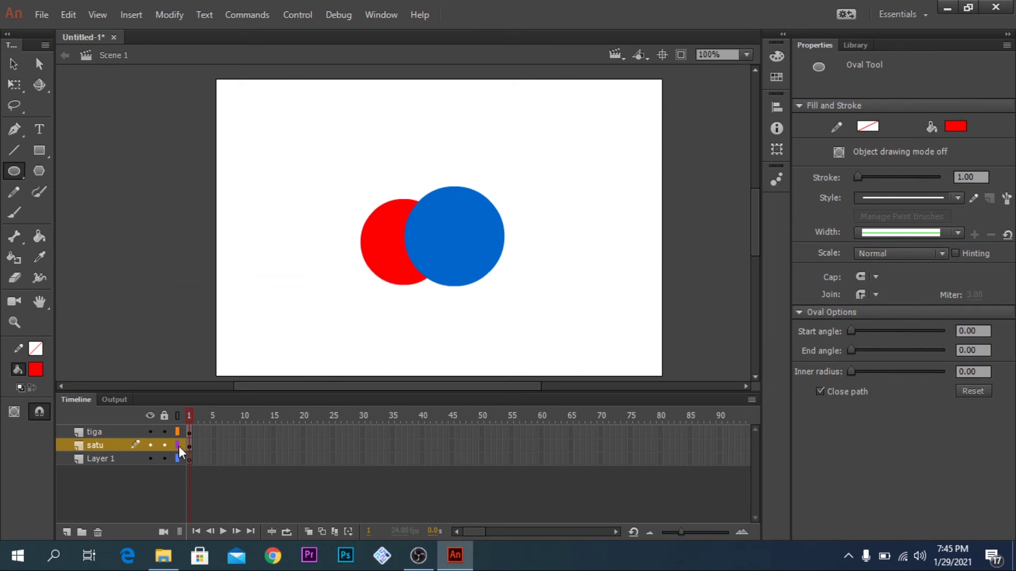
# - Draw a bright green circle on Layer 1, overlapping the upper part of the red and blue circles
pyautogui.click(100, 463)
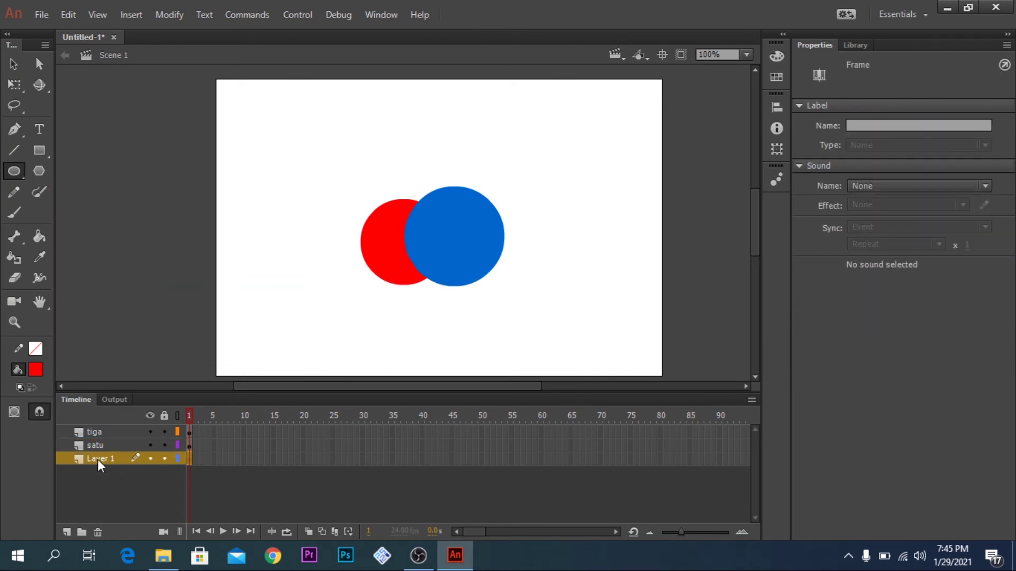
pyautogui.click(35, 367)
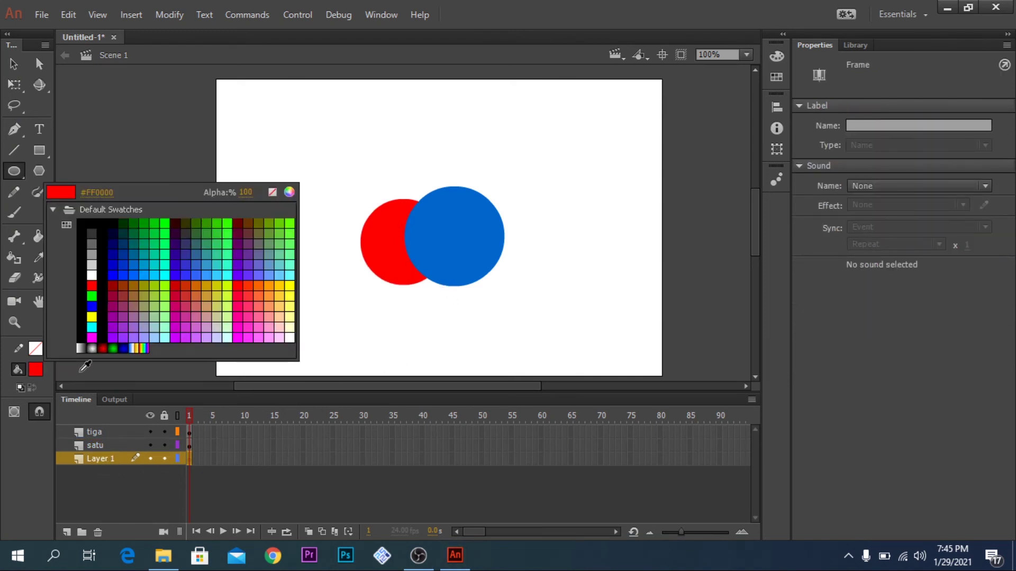
pyautogui.click(92, 297)
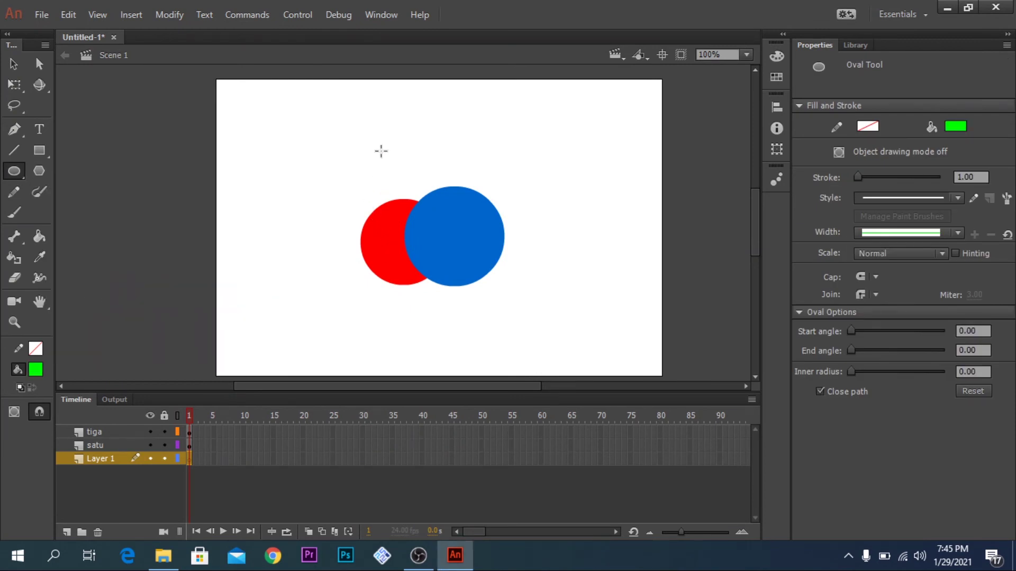
pyautogui.moveTo(380, 146)
pyautogui.mouseDown()
pyautogui.moveTo(438, 220)
pyautogui.moveTo(471, 238)
pyautogui.mouseUp()
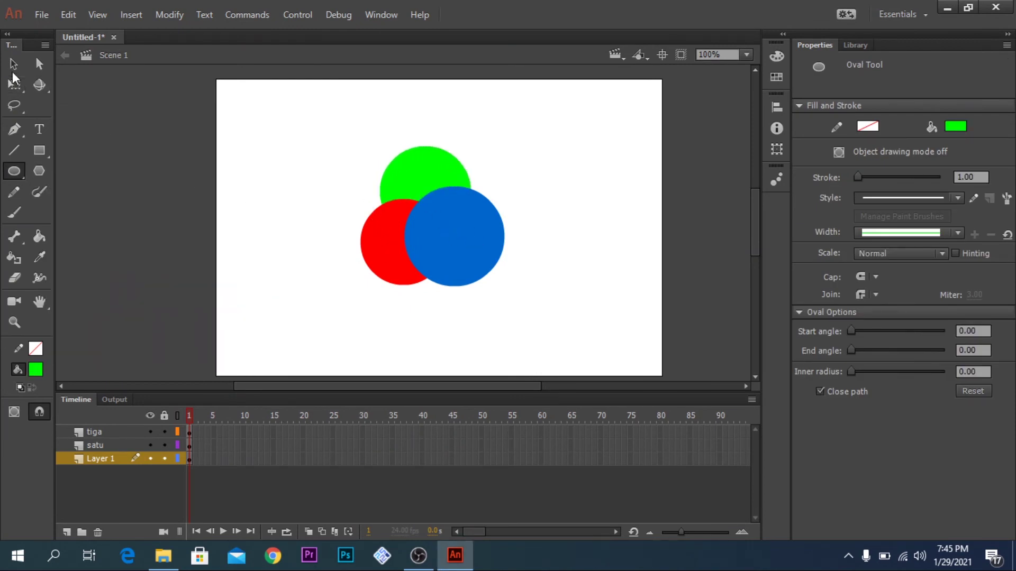
# - Rename the layers after their circles' colours: Layer 1 as ijo, satu as merah and tiga as biru
pyautogui.press('v')
pyautogui.click(108, 460)
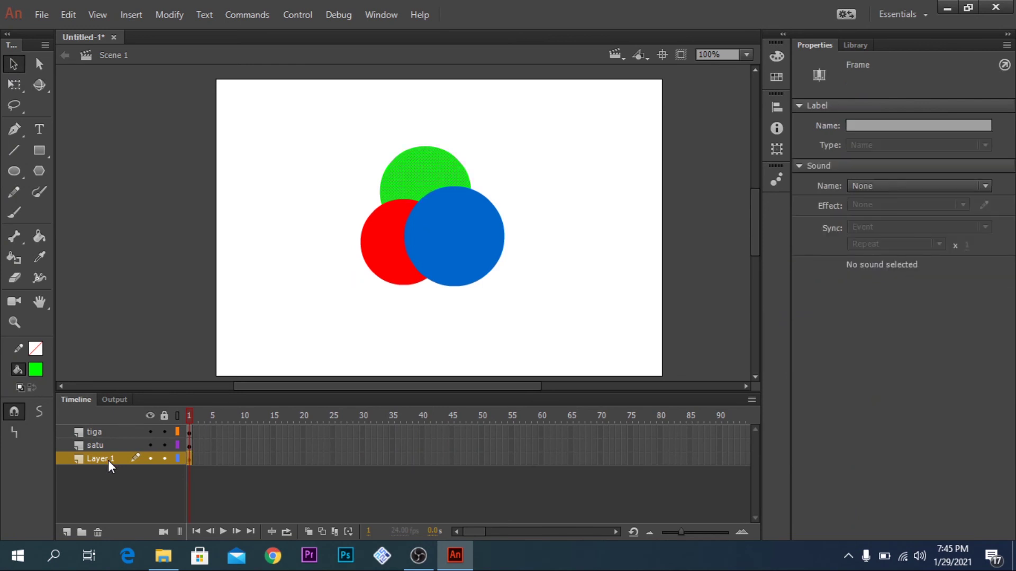
pyautogui.write('ijo')
pyautogui.click(91, 446)
pyautogui.write('merah')
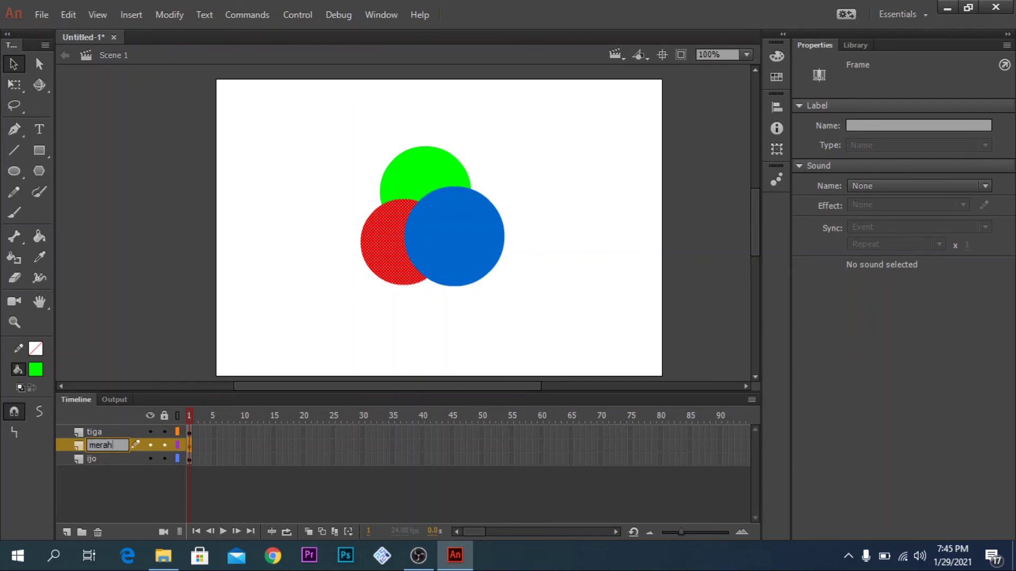
pyautogui.press('Return')
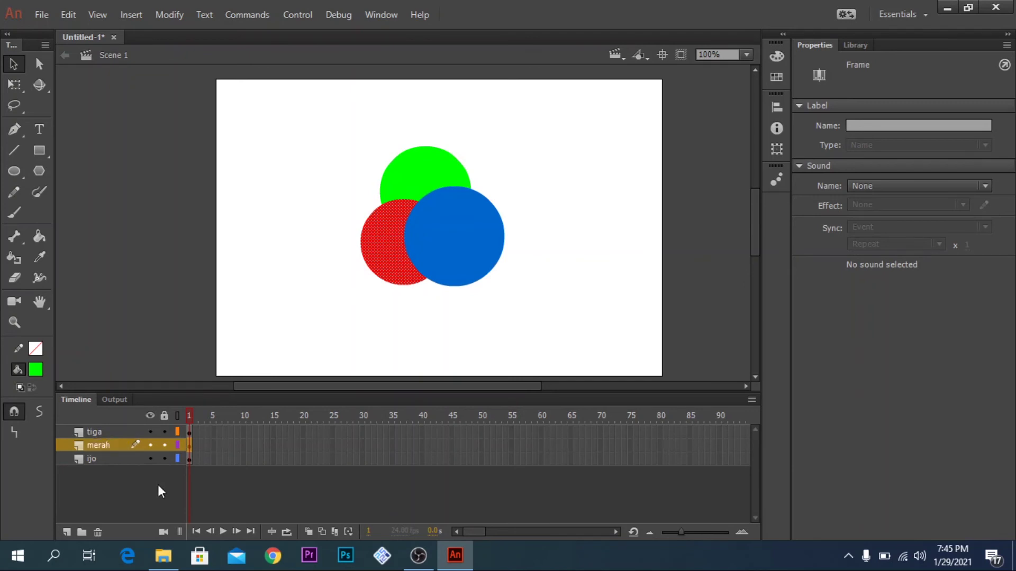
pyautogui.doubleClick(97, 433)
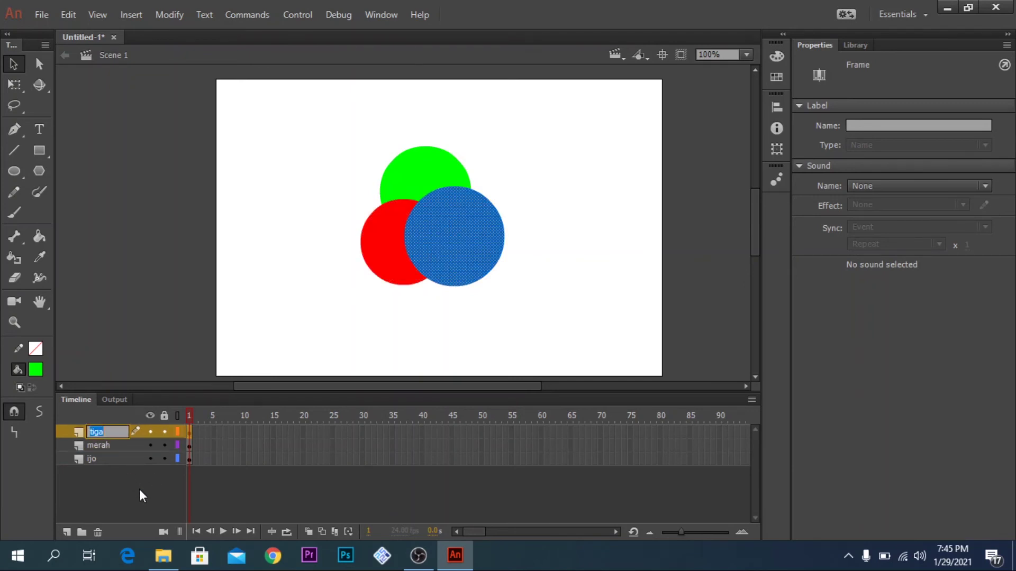
pyautogui.write('biru')
pyautogui.press('Return')
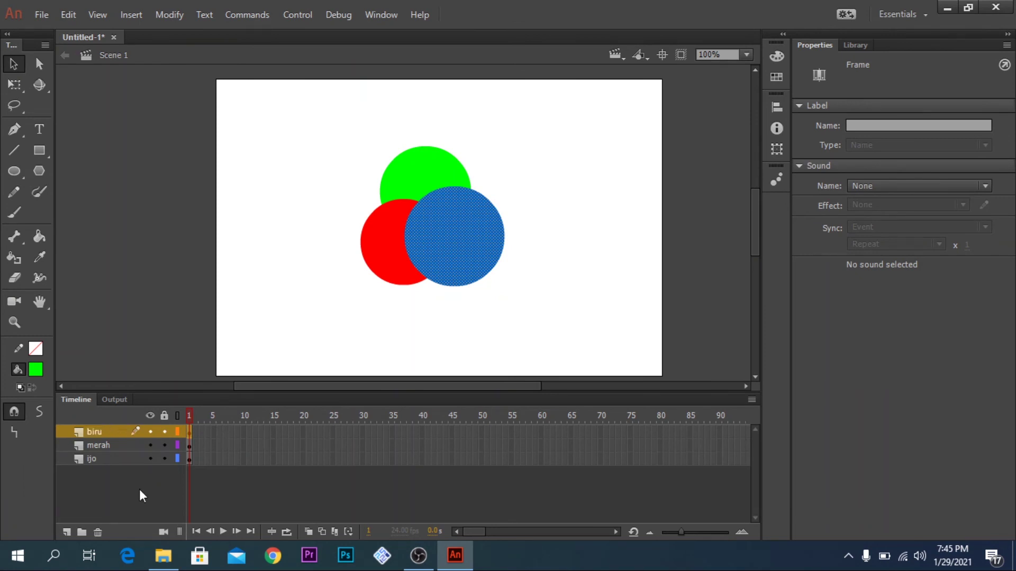
pyautogui.click(498, 282)
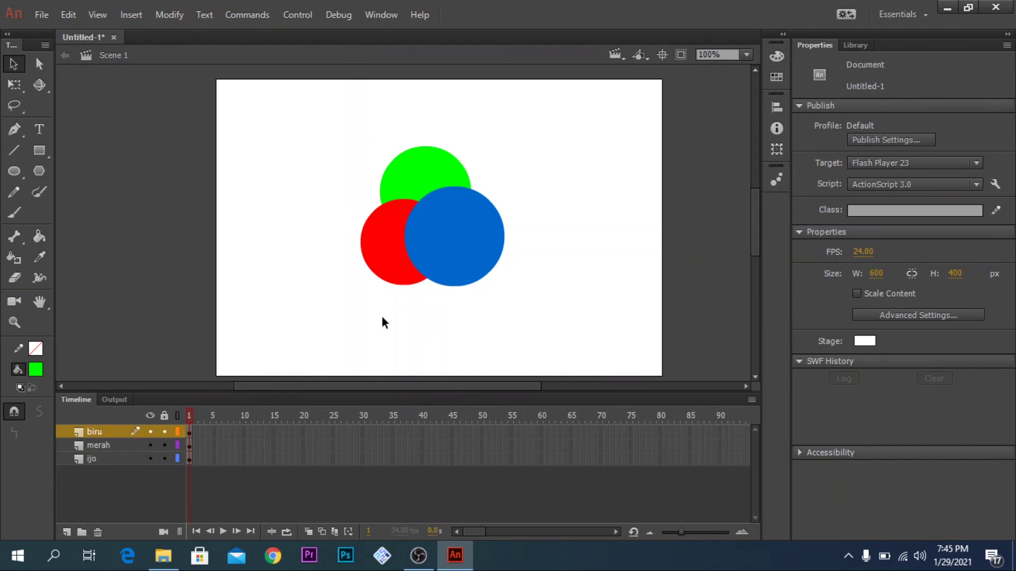
# - Reorder the layers so that ijo is uppermost, merah is in the middle and biru is lowest
pyautogui.moveTo(98, 433); pyautogui.dragTo(94, 468)
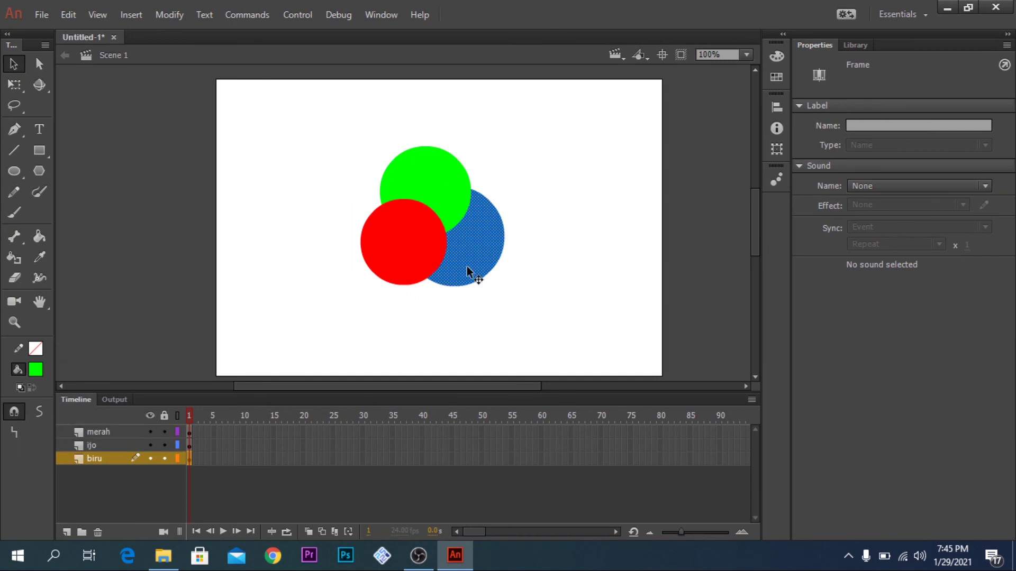
pyautogui.click(121, 432)
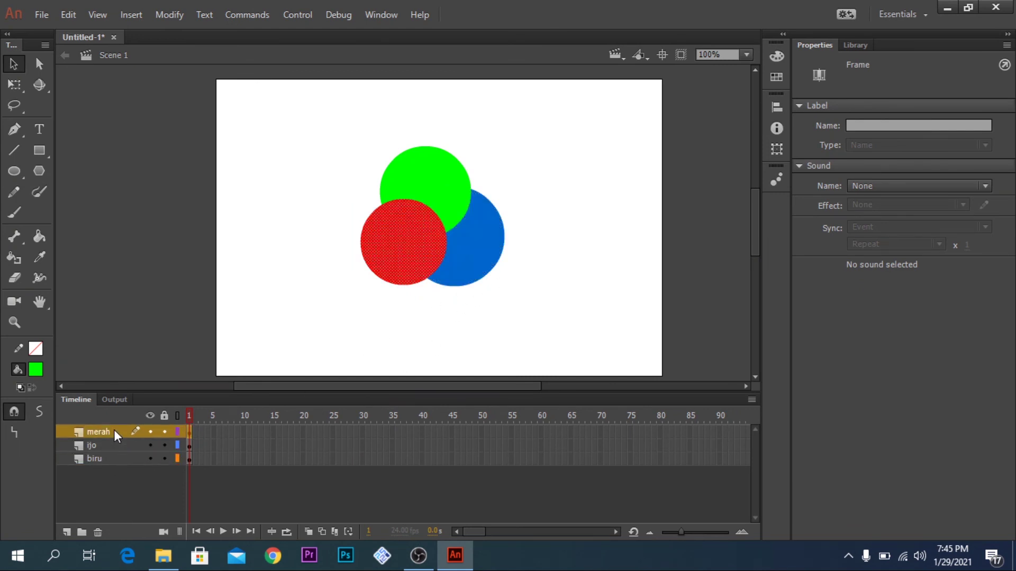
pyautogui.moveTo(113, 429); pyautogui.dragTo(114, 450)
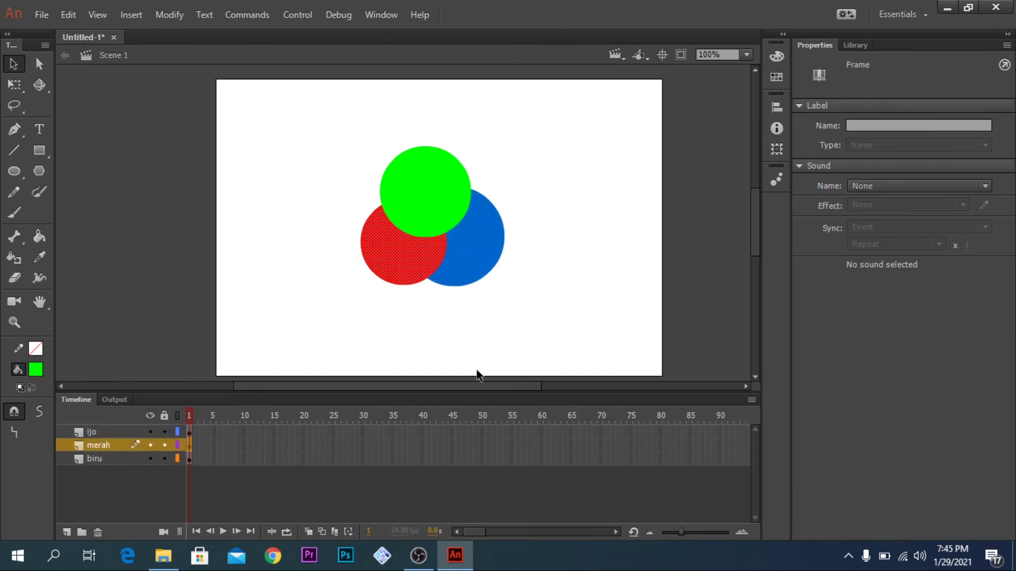
pyautogui.click(347, 329)
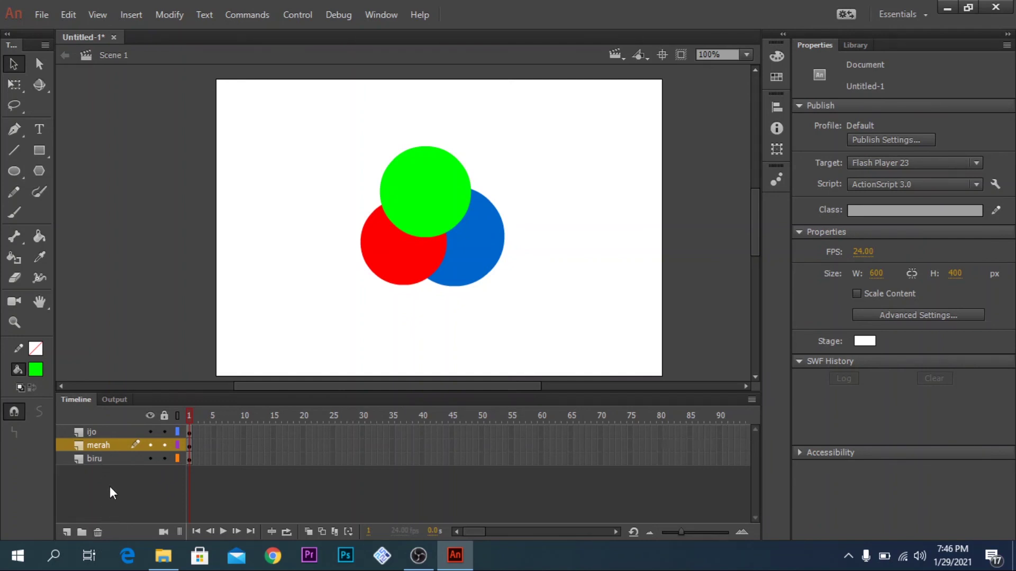
# - Delete the biru and ijo layers, keeping only the merah layer
pyautogui.click(96, 459)
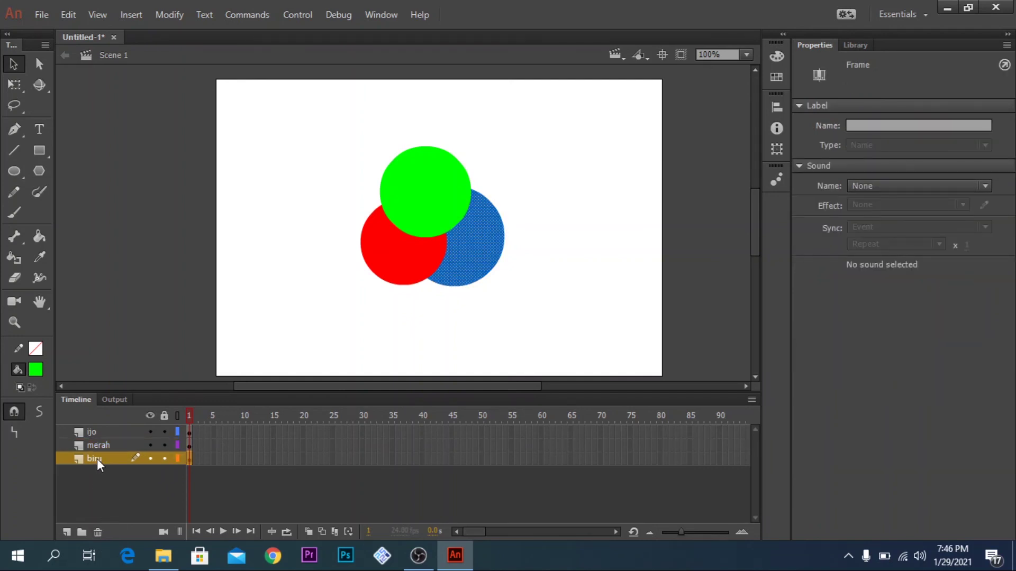
pyautogui.click(98, 533)
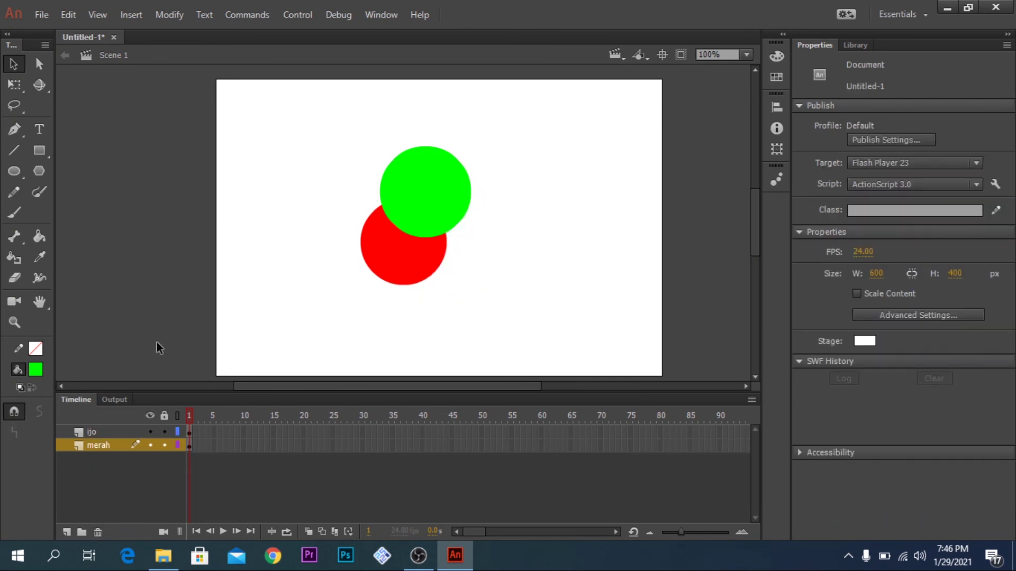
pyautogui.click(107, 432)
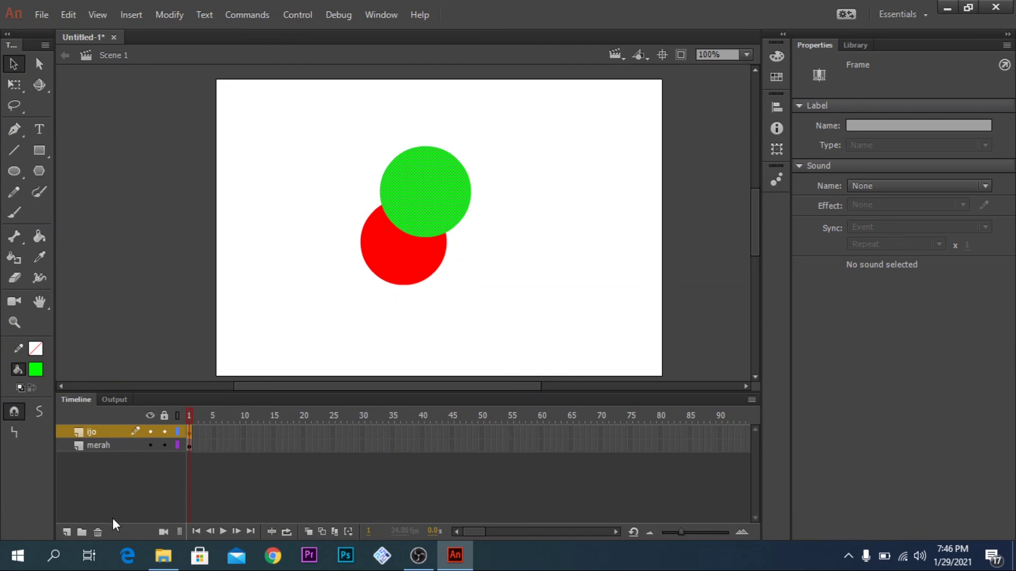
pyautogui.click(98, 533)
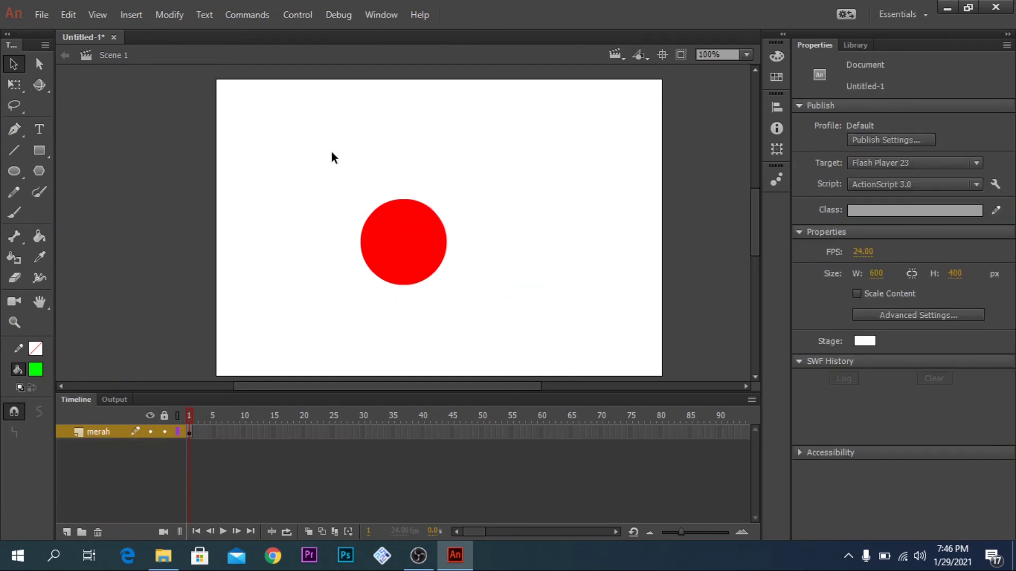